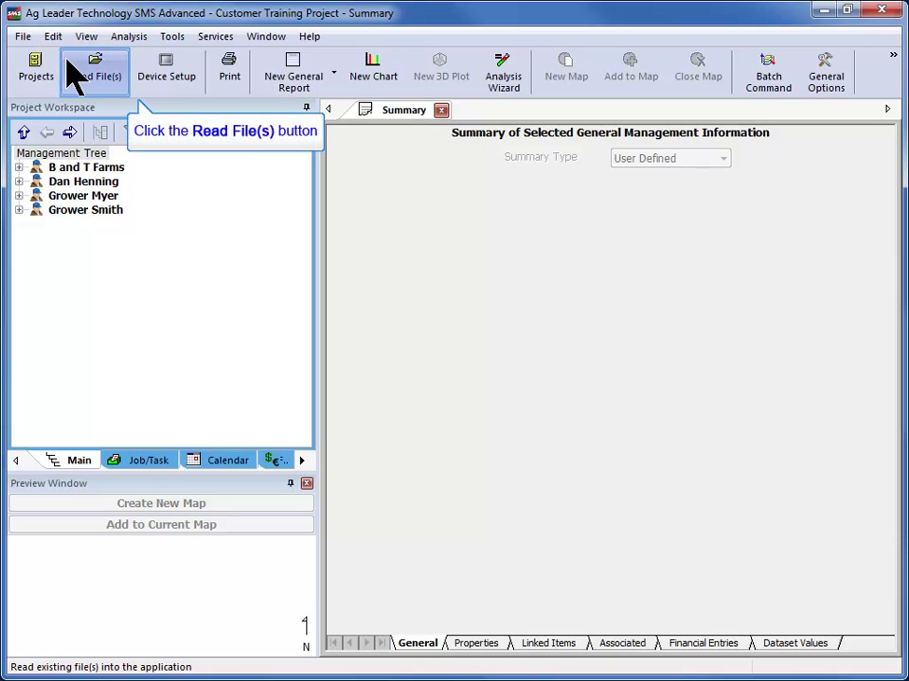
Start syncing SMS Mobile projects from Read File(s) and compare search methods, ending on Search Drive
click(92, 85)
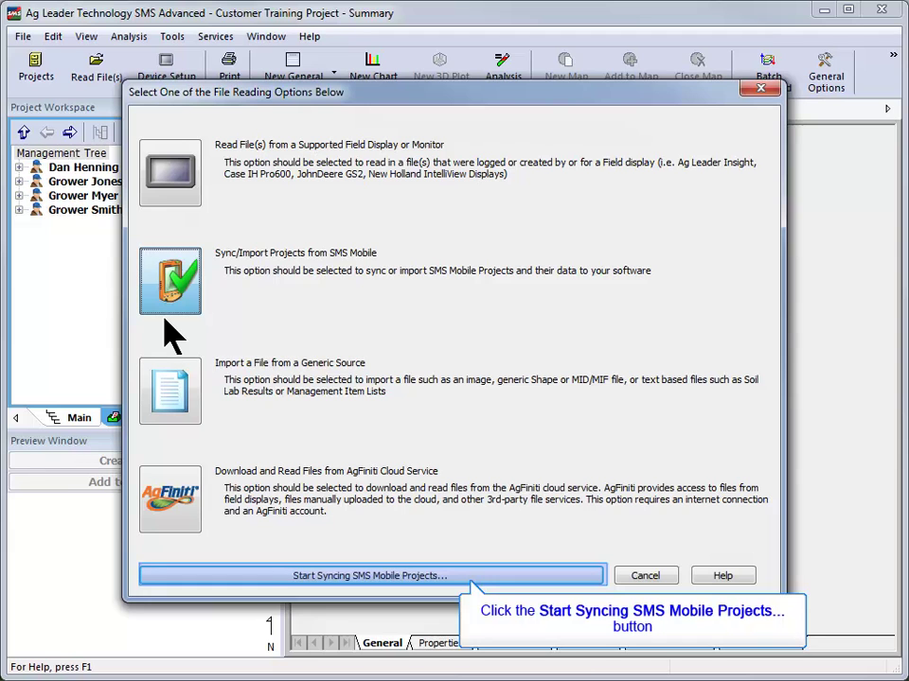
click(265, 577)
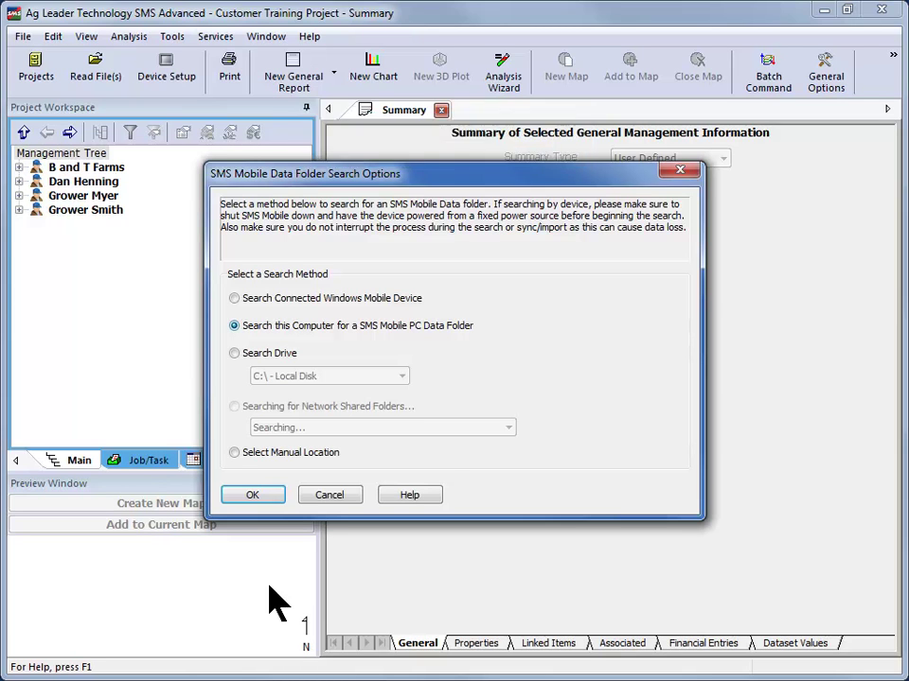
click(261, 299)
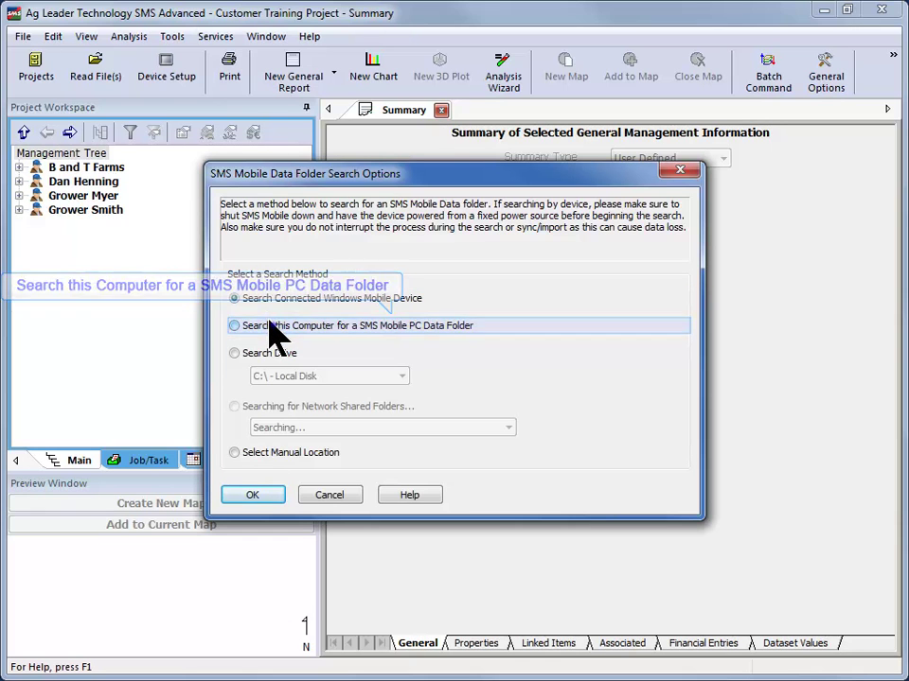
click(270, 325)
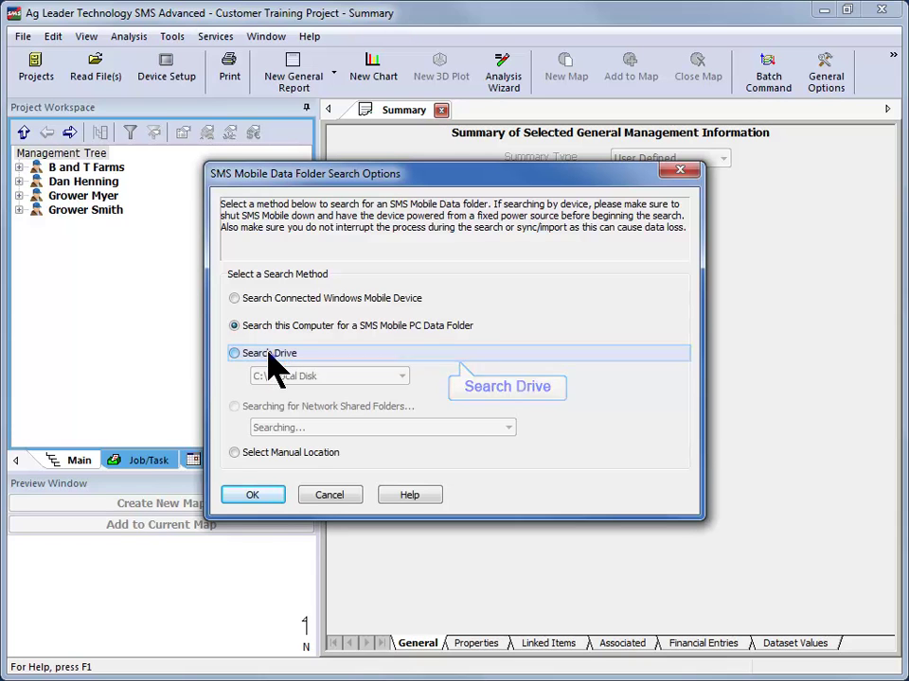
click(273, 364)
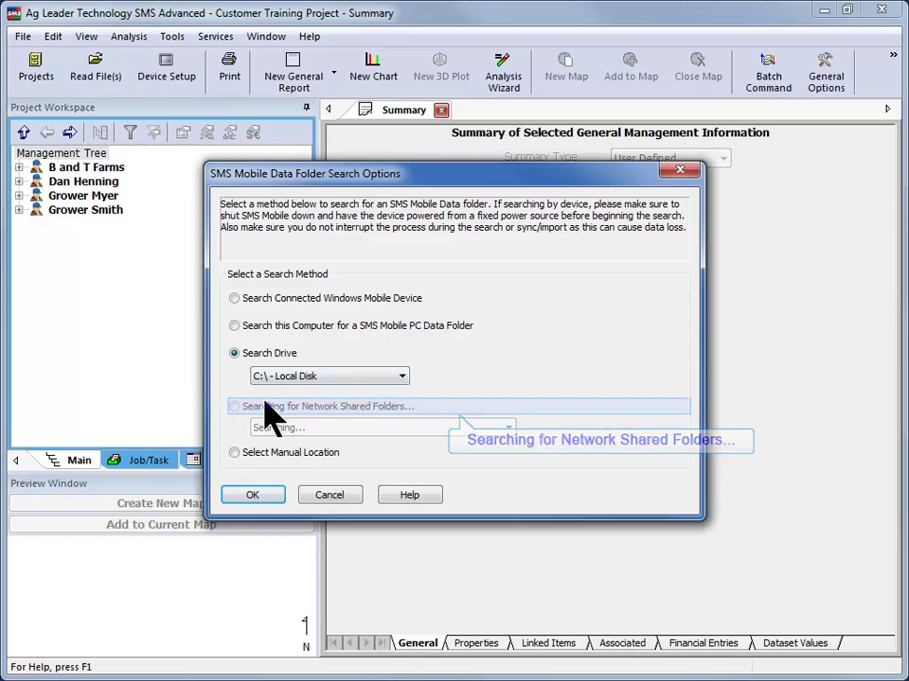
Confirm the search, syncing Customer Training Project and importing Wilson Farms
click(259, 488)
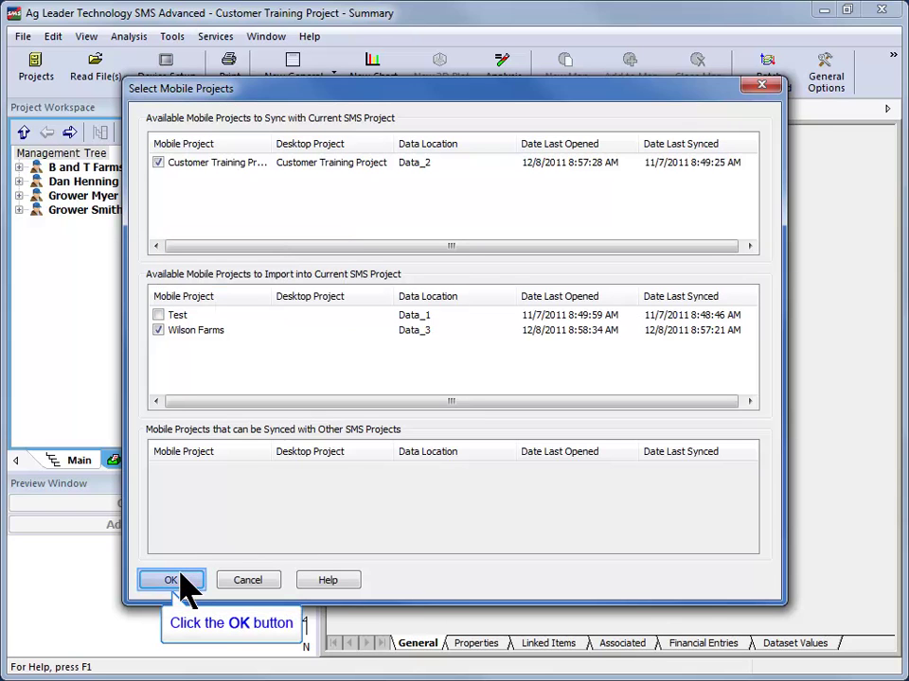
click(181, 575)
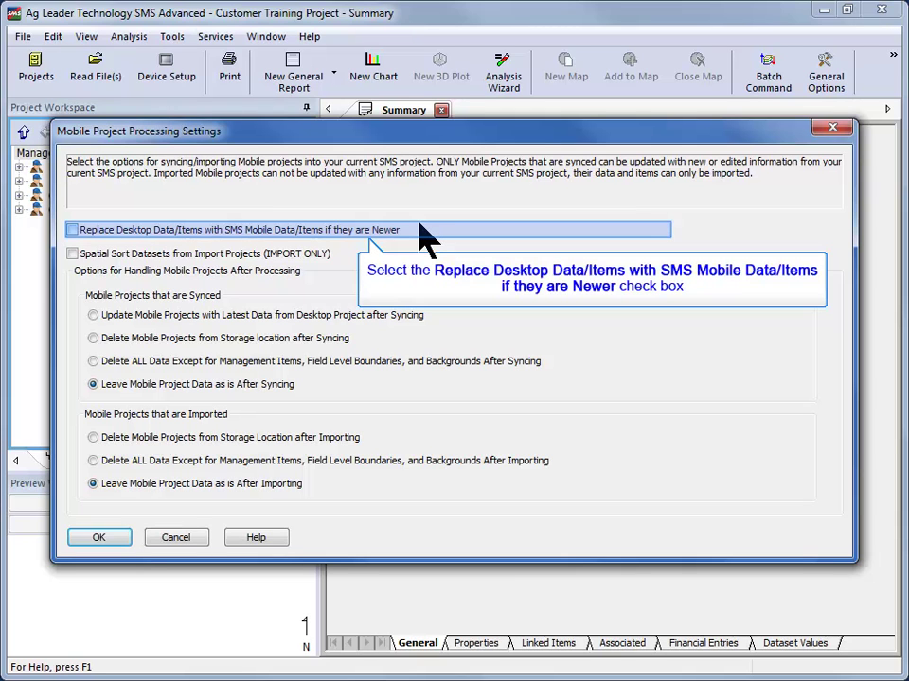
Toggle 'Replace Desktop Data/Items with SMS Mobile Data/Items if they are Newer'
click(419, 227)
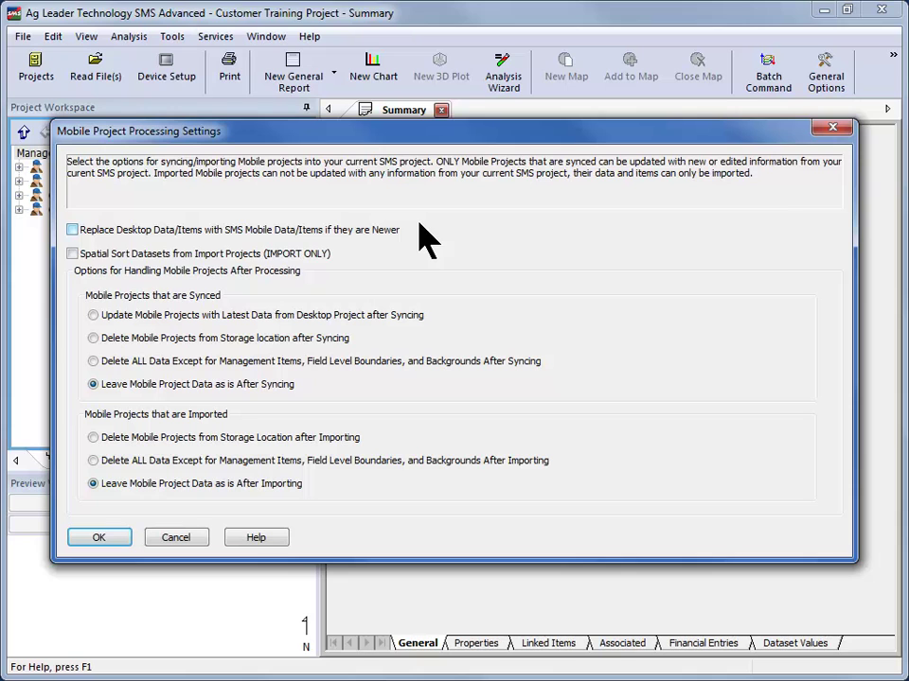
click(419, 227)
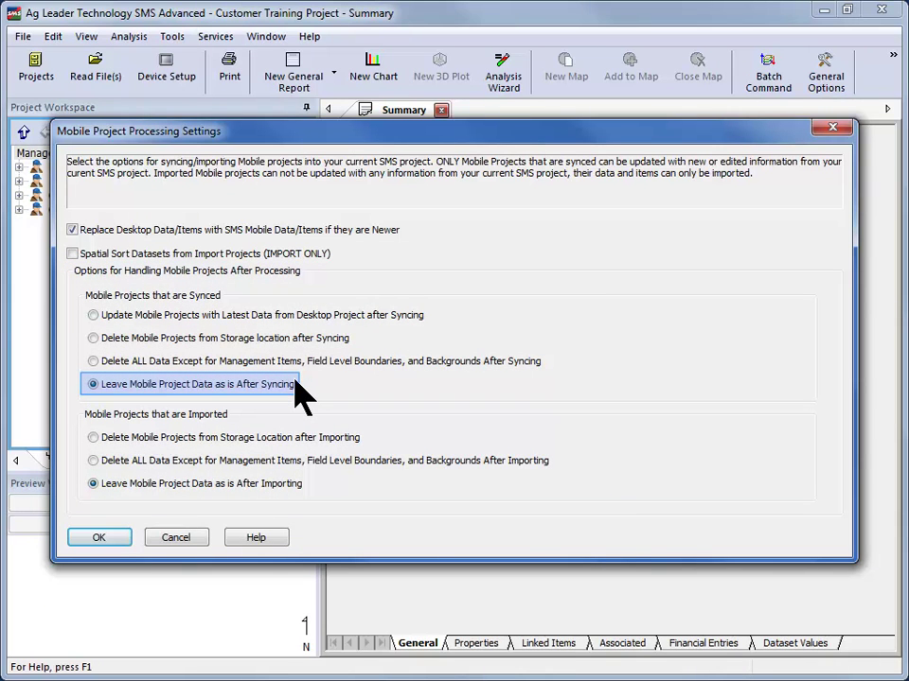
key(Up)
key(Up)
key(Up)
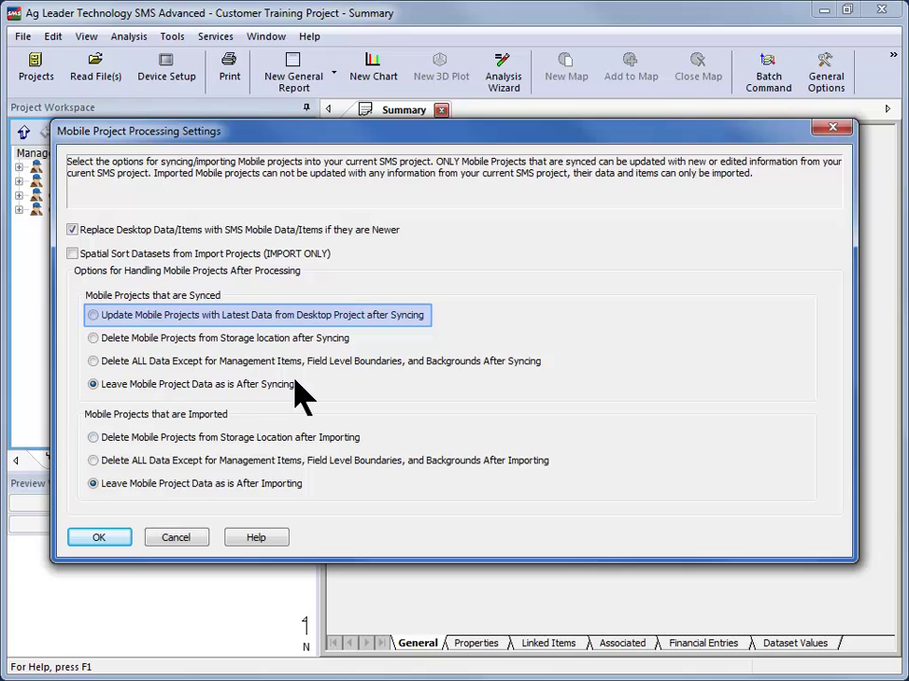
key(Down)
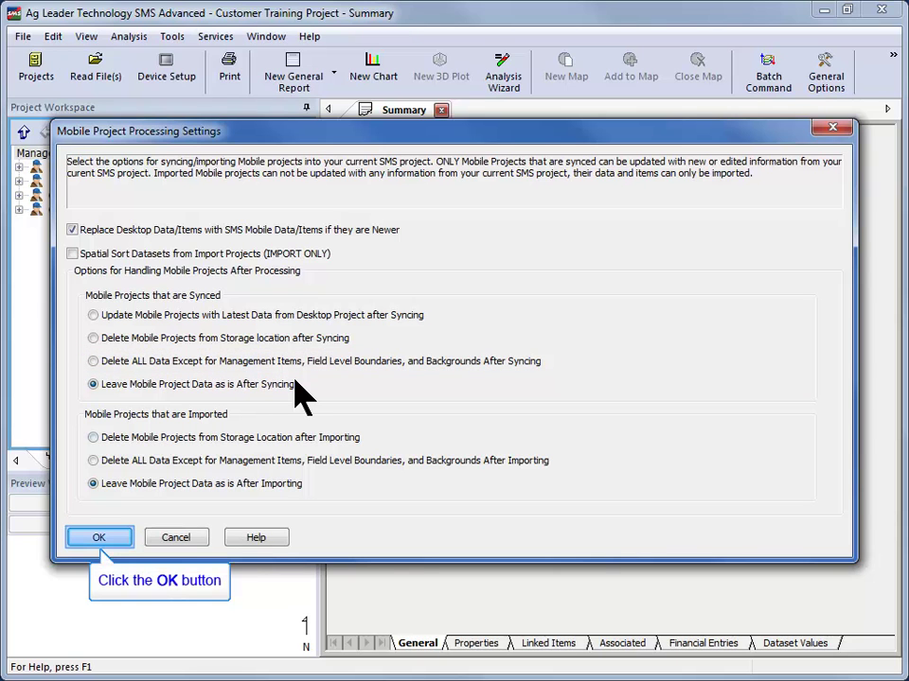
Run the sync, then show Wilson Farms' North 80 Boundary in a new map
click(112, 534)
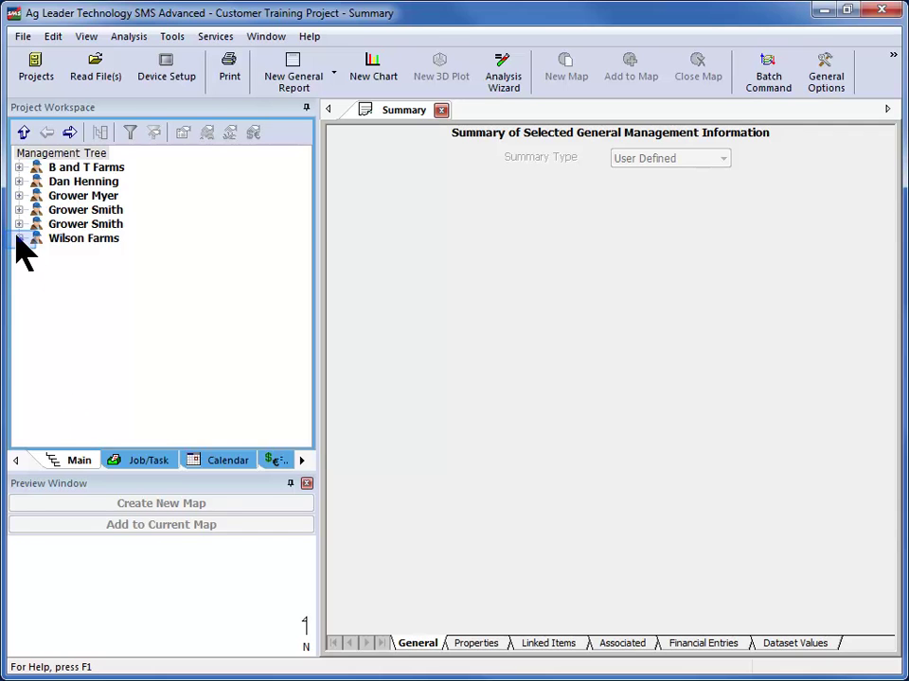
click(18, 238)
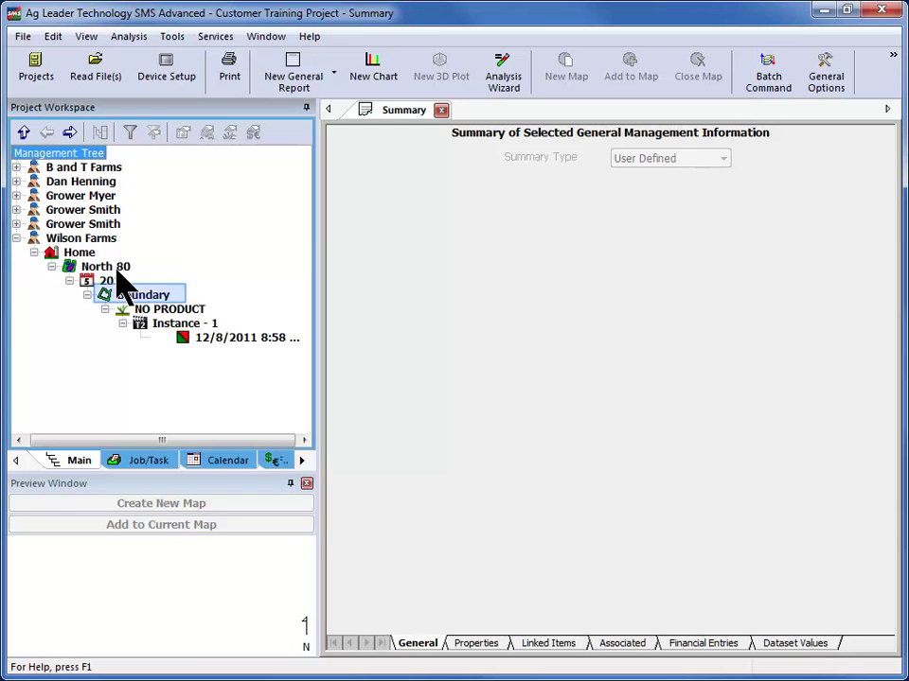
click(169, 297)
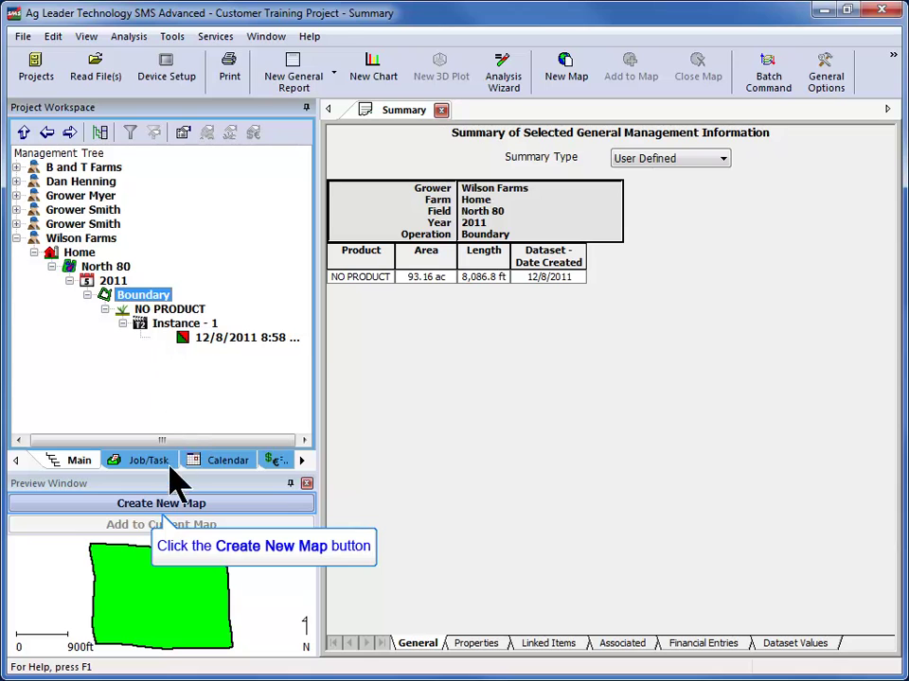
click(172, 503)
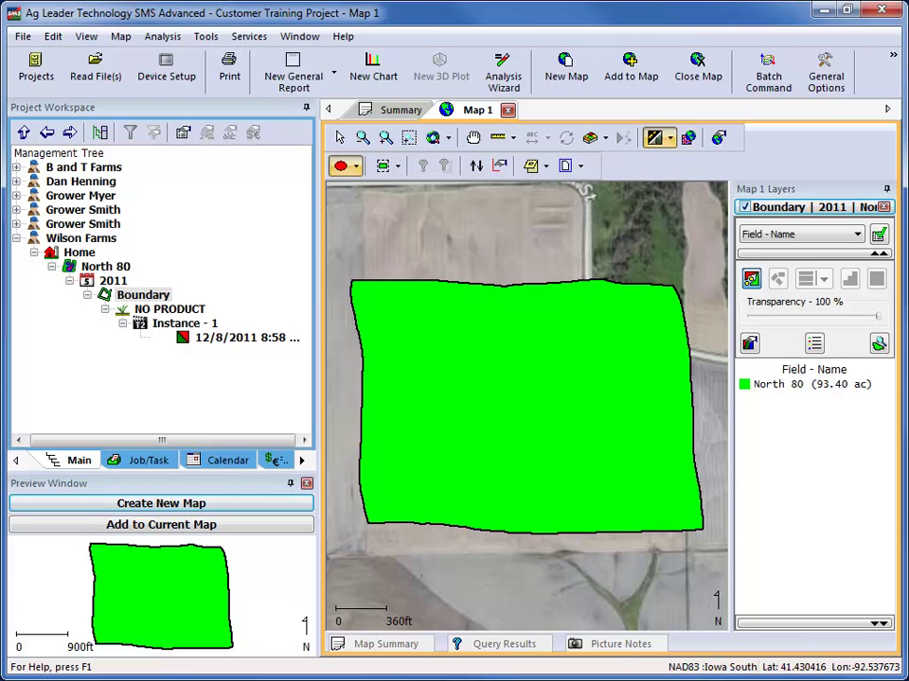